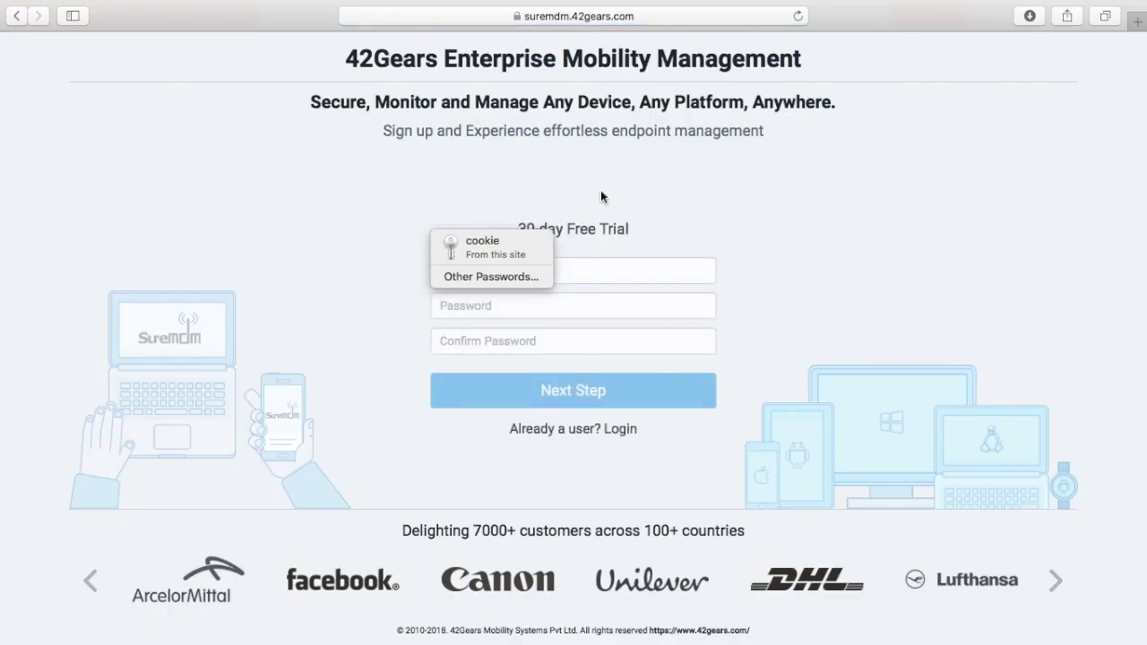
Log in to SureMDM as an existing user with the saved autofill credentials.
{"action": "left_click", "coordinate": [567, 430]}
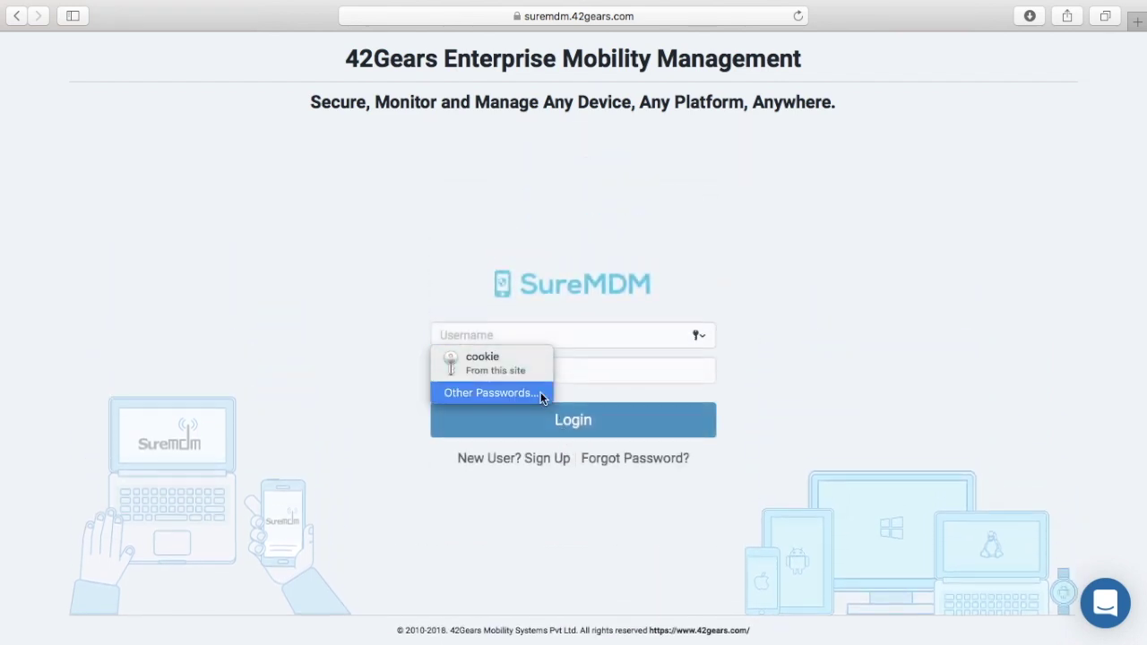
{"action": "left_click", "coordinate": [513, 363]}
{"action": "left_click", "coordinate": [542, 419]}
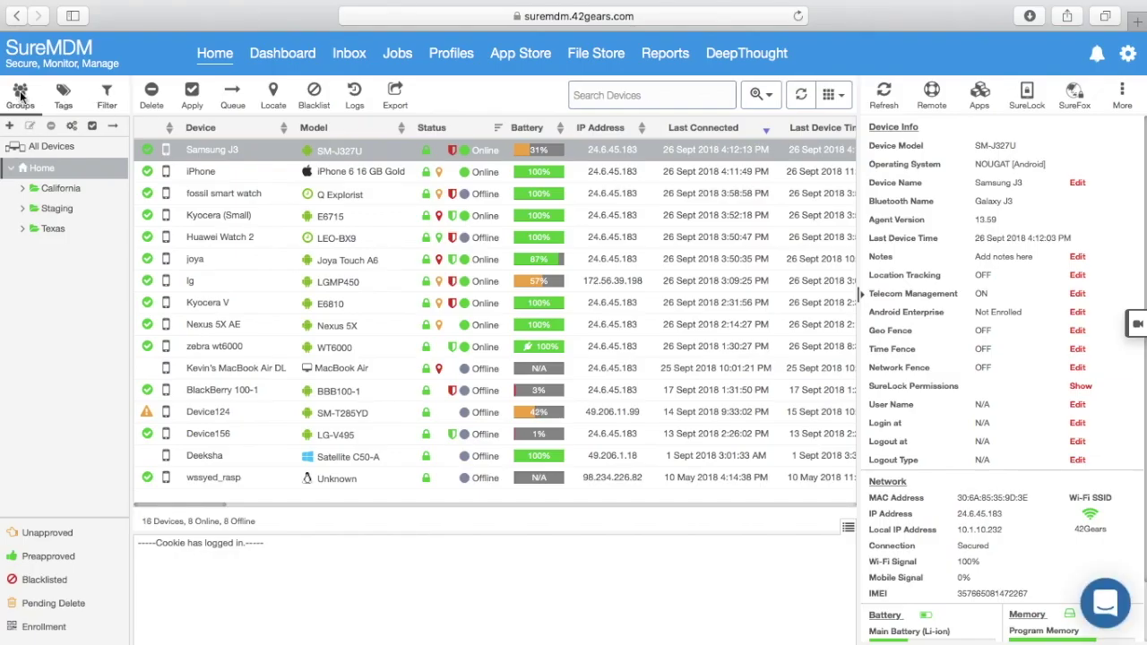
Expand California and Fremont in the groups tree and filter the device list to Fremont.
{"action": "left_click", "coordinate": [19, 94]}
{"action": "left_click", "coordinate": [22, 189]}
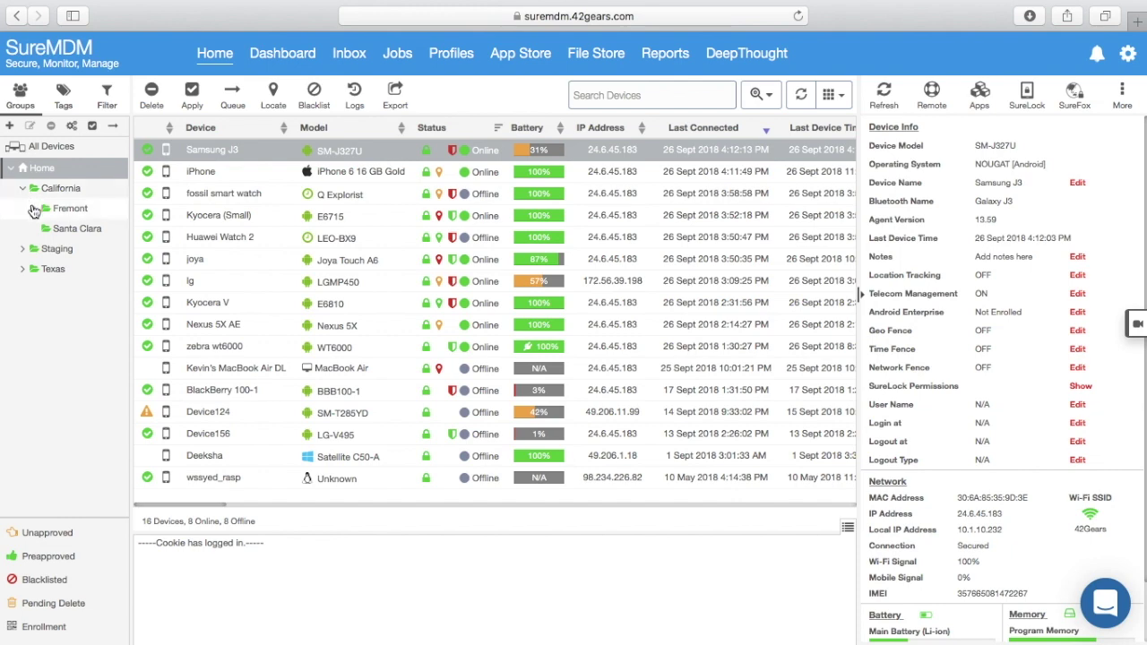
{"action": "left_click", "coordinate": [34, 209]}
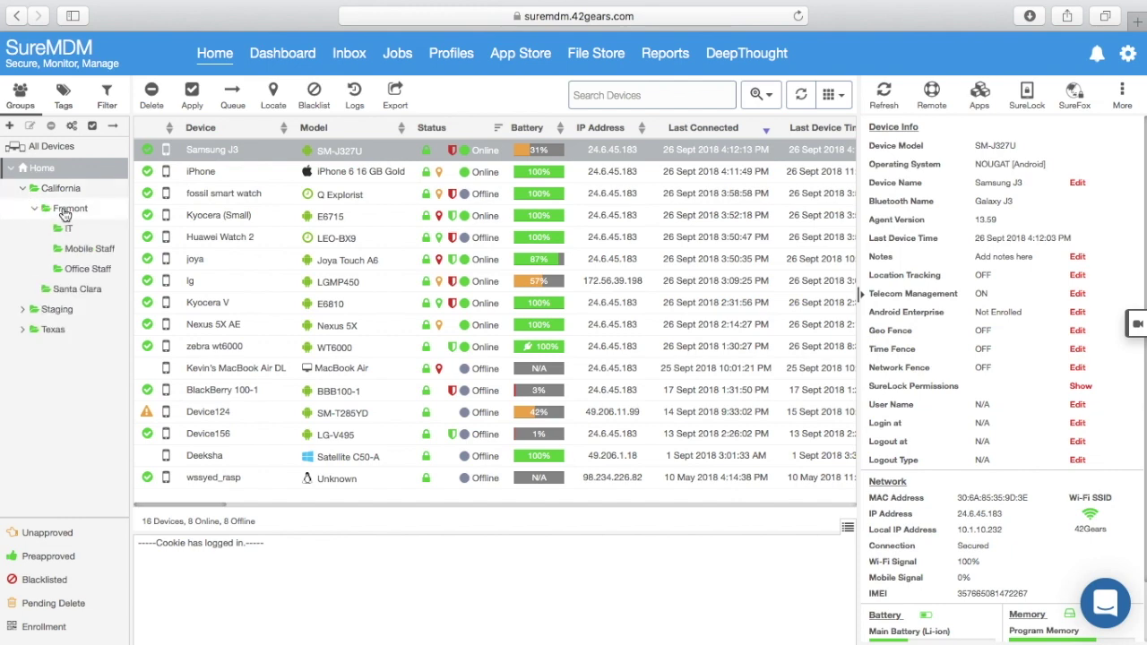
{"action": "left_click", "coordinate": [65, 212]}
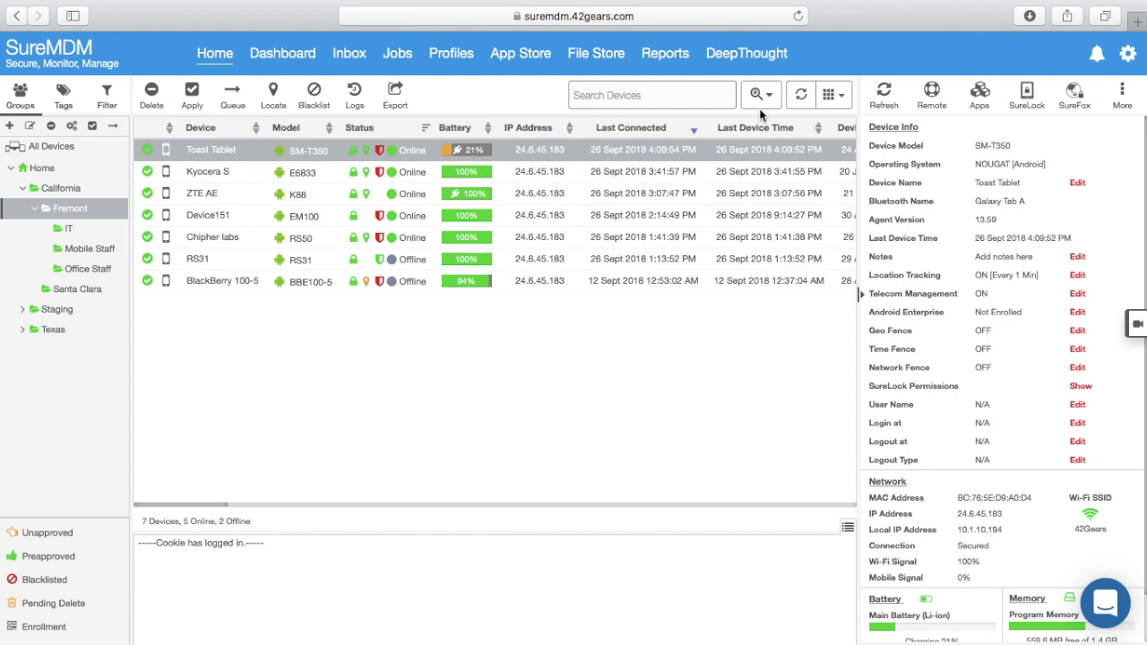
Check the column chooser, then reveal the Toast Tablet's extra actions under More.
{"action": "left_click", "coordinate": [833, 94]}
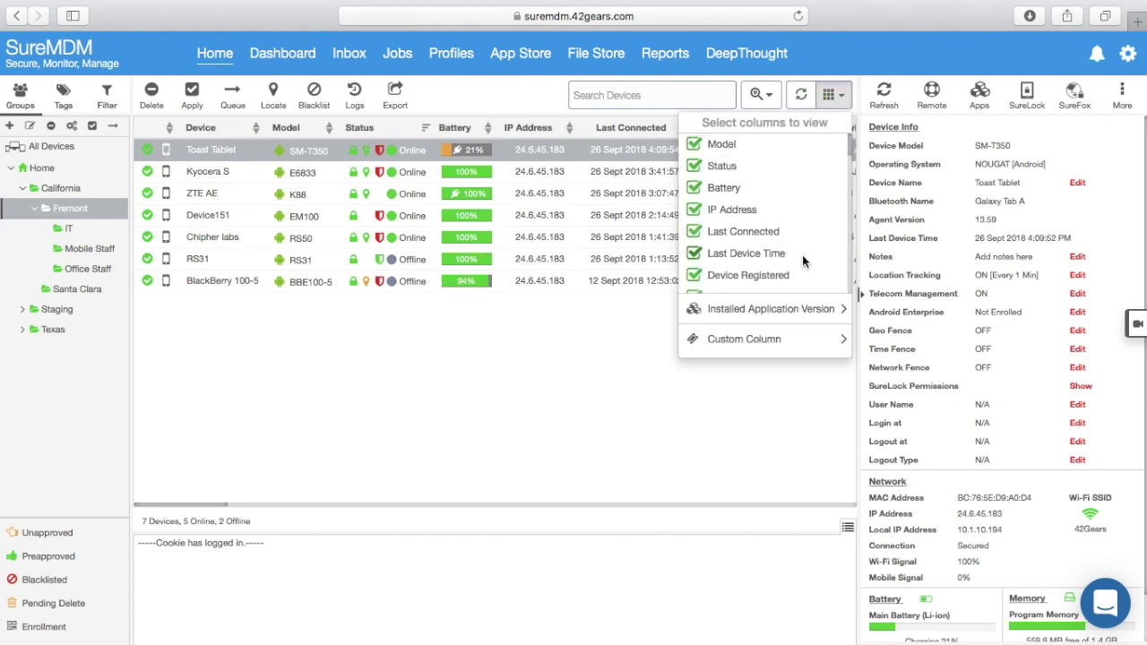
{"action": "left_click", "coordinate": [841, 102]}
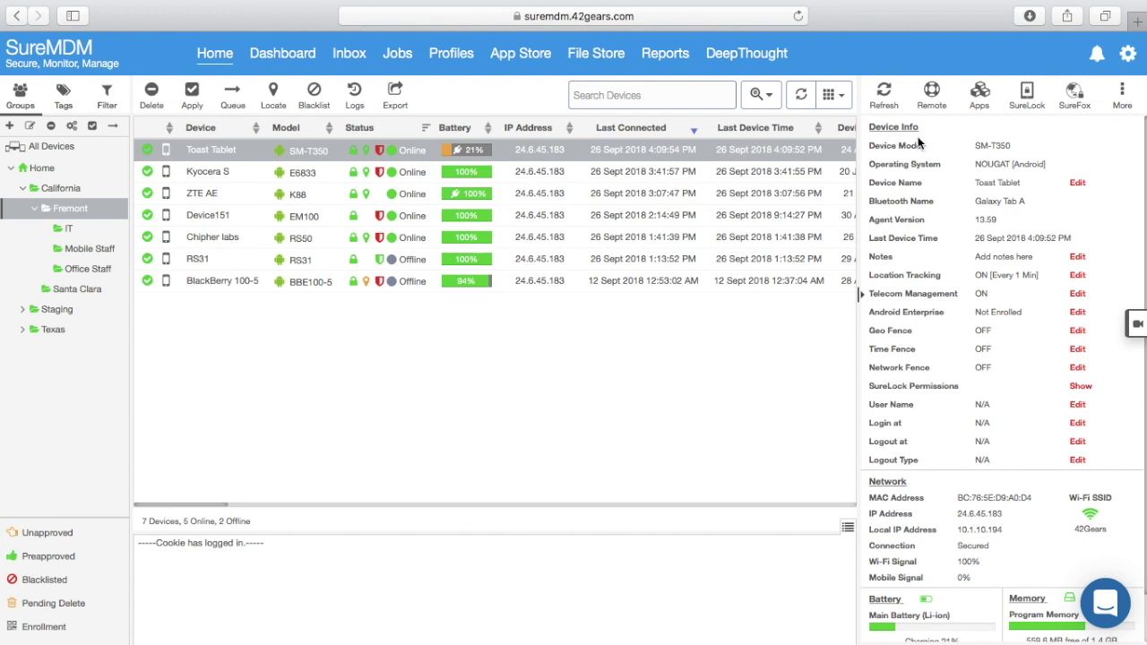
{"action": "left_click", "coordinate": [1121, 97]}
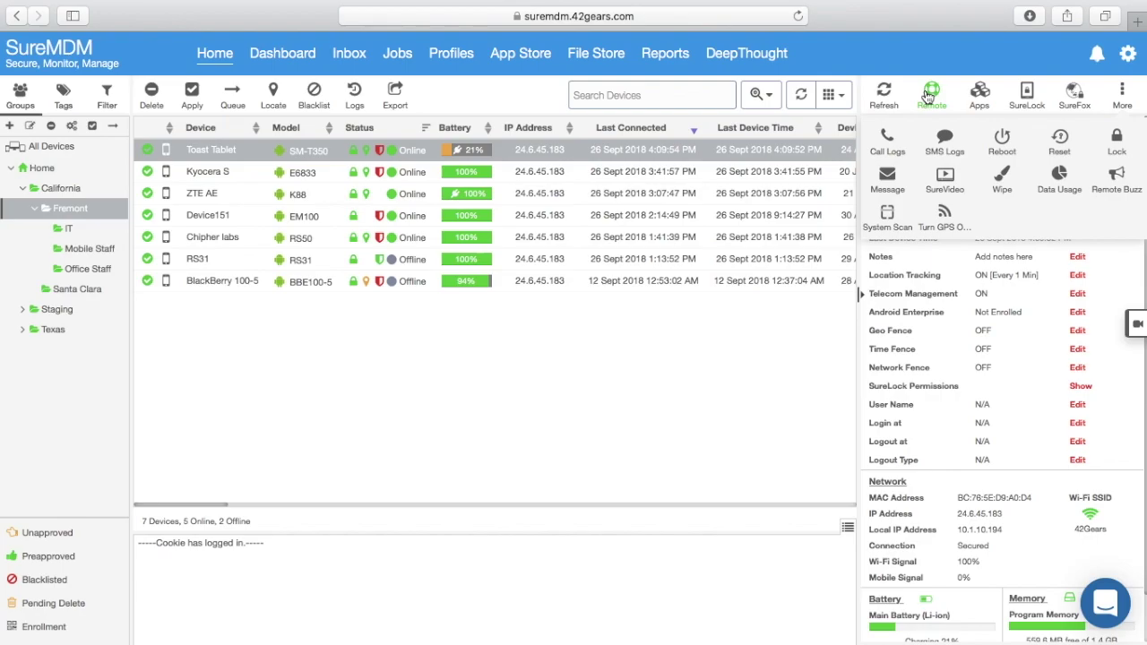
Start Remote Support with the Toast Tablet and enter the SureLock admin password.
{"action": "left_click", "coordinate": [928, 95]}
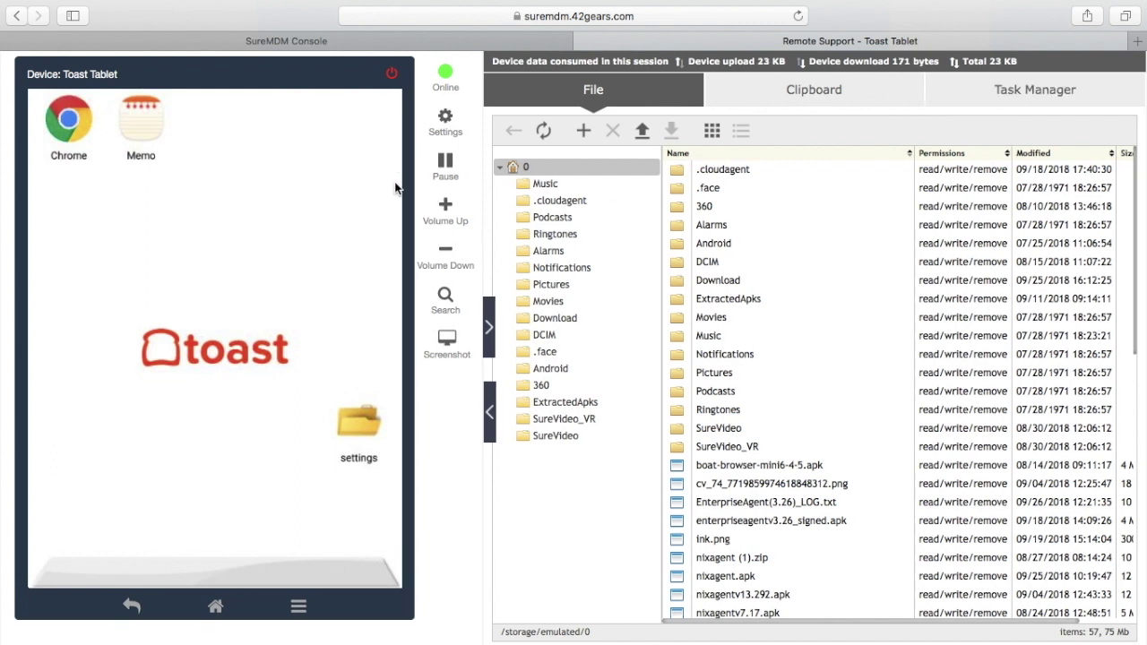
{"action": "left_click_drag", "start_coordinate": [276, 166], "coordinate": [201, 250]}
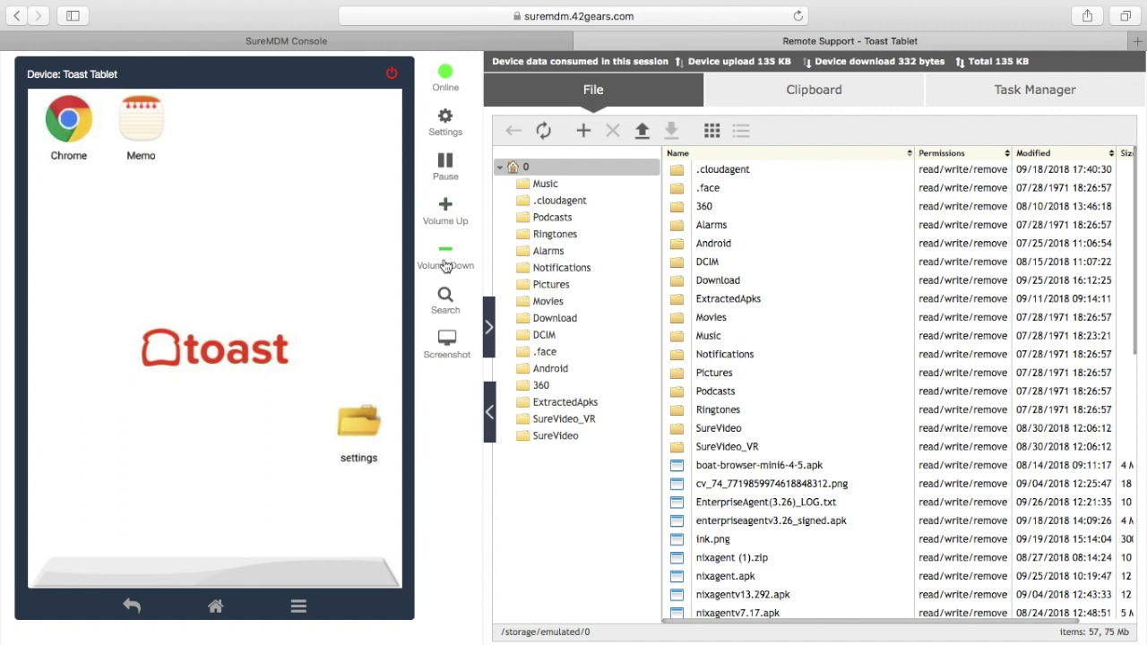
{"action": "left_click", "coordinate": [215, 607]}
{"action": "type", "text": "0"}
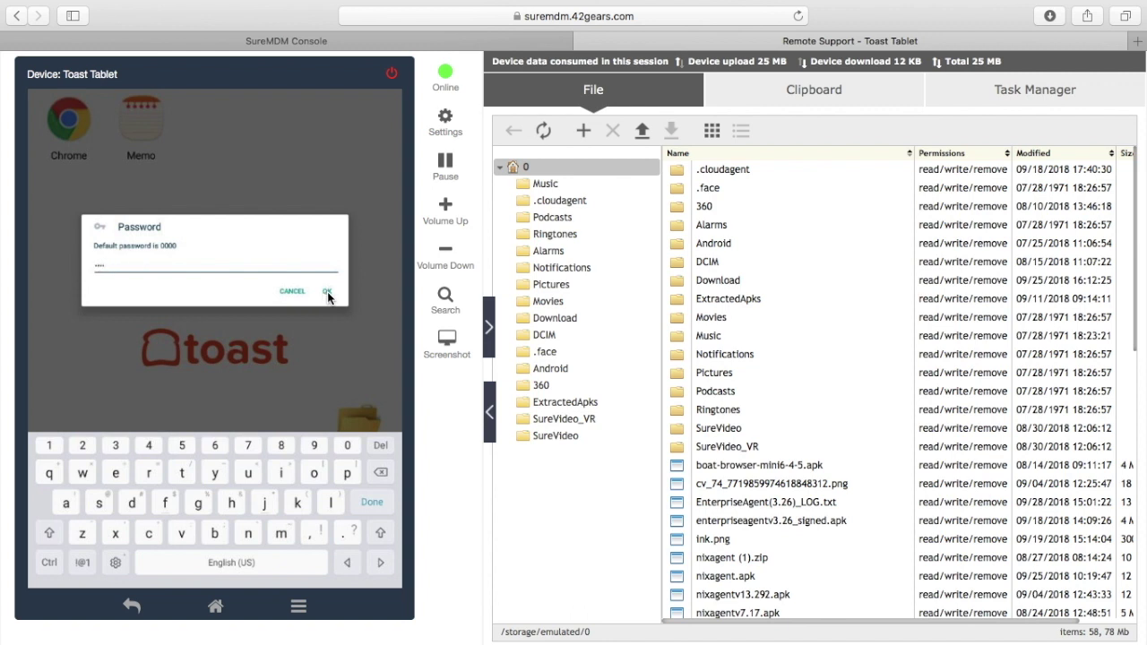
{"action": "left_click", "coordinate": [327, 292]}
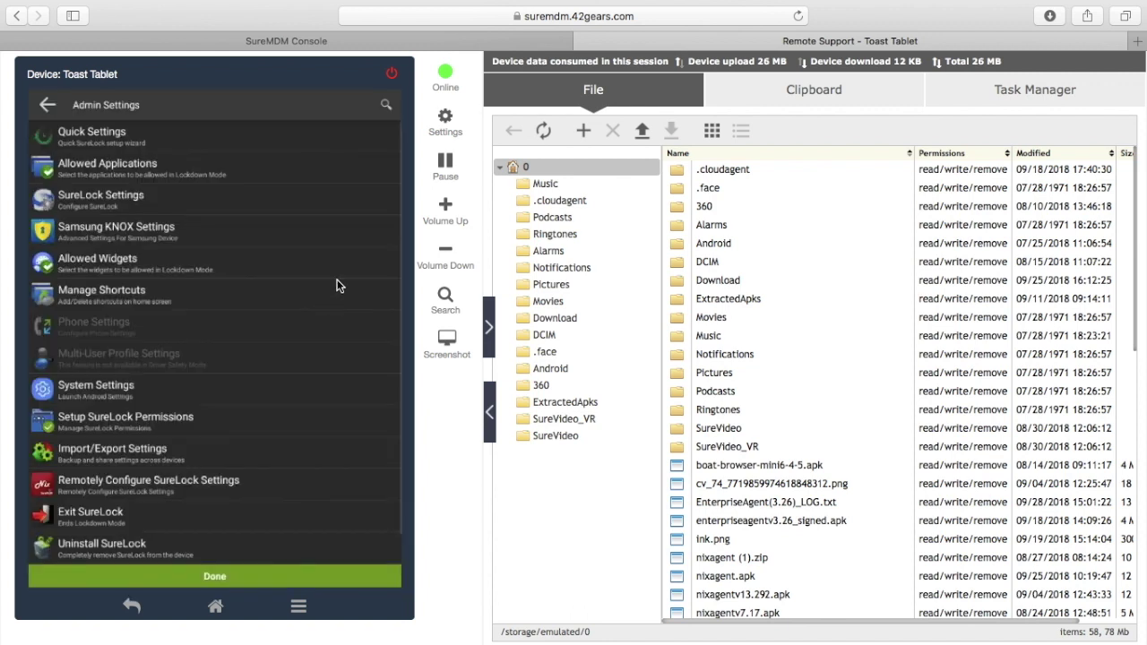
Search SureLock settings for 'apps', browse SureLock Settings, then return the tablet home.
{"action": "left_click", "coordinate": [385, 106]}
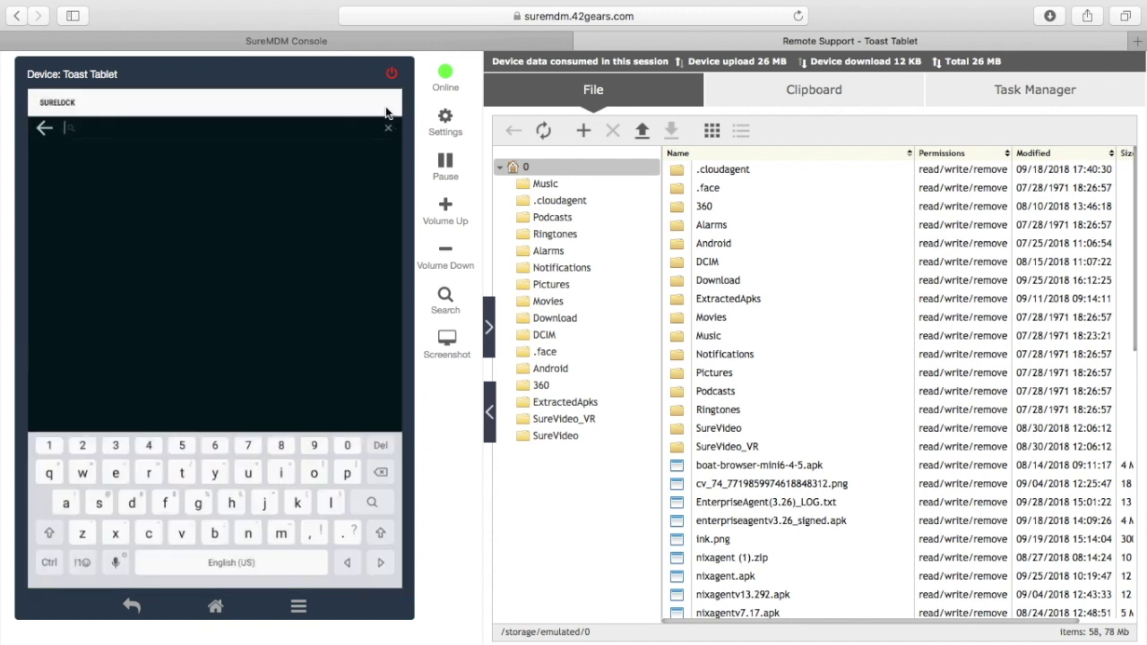
{"action": "type", "text": "app"}
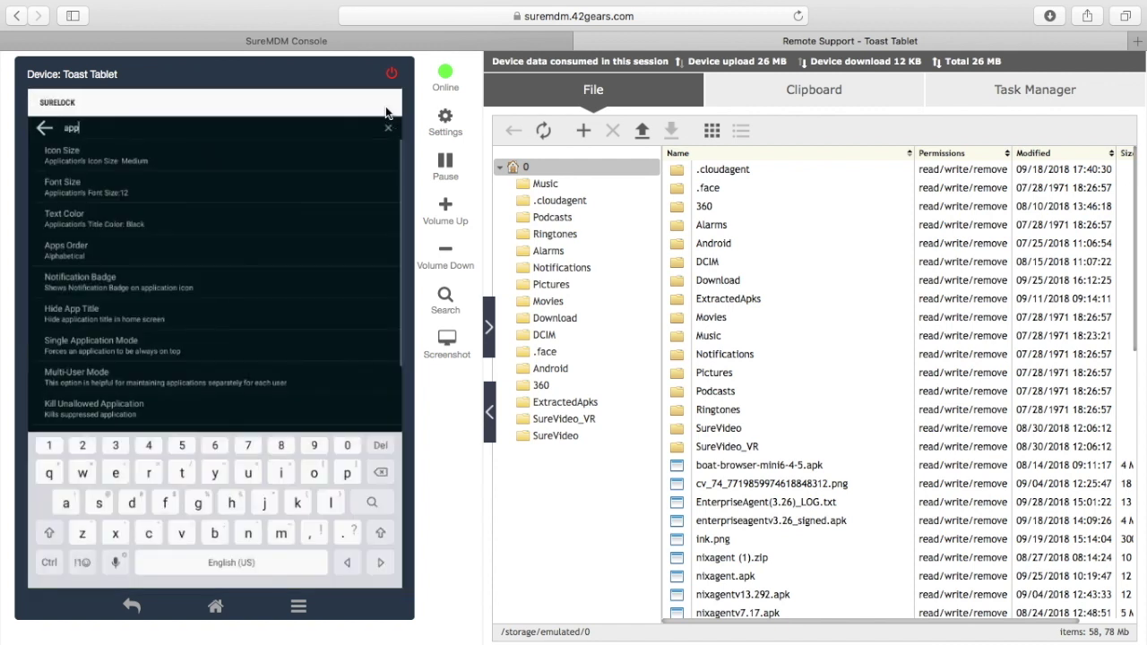
{"action": "type", "text": "s"}
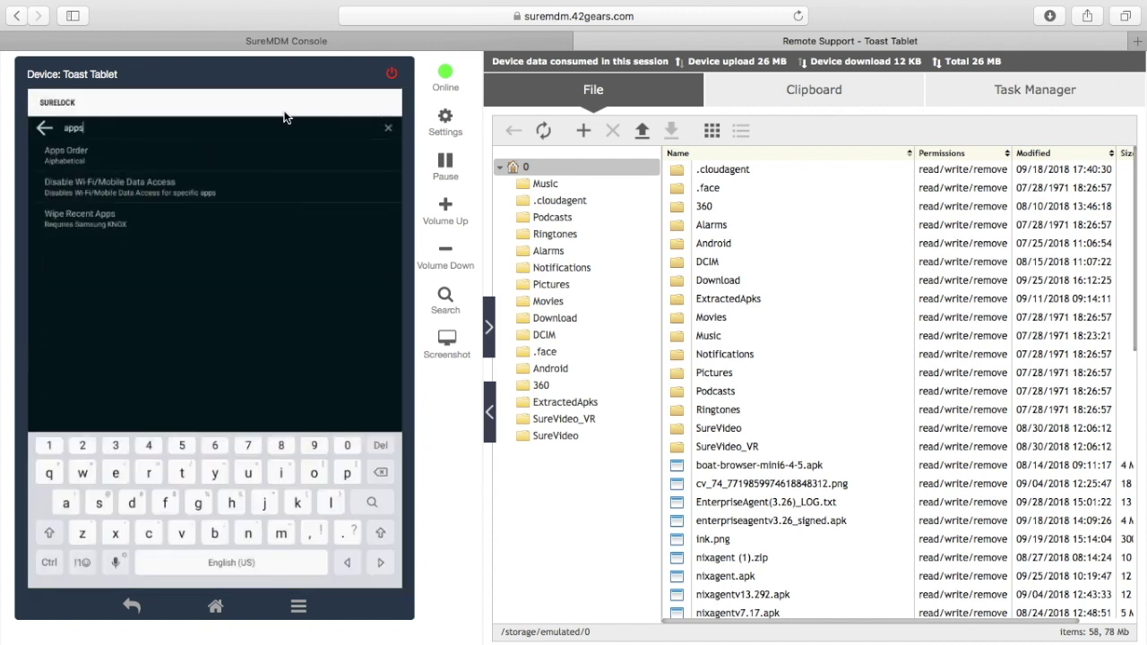
{"action": "left_click", "coordinate": [45, 131]}
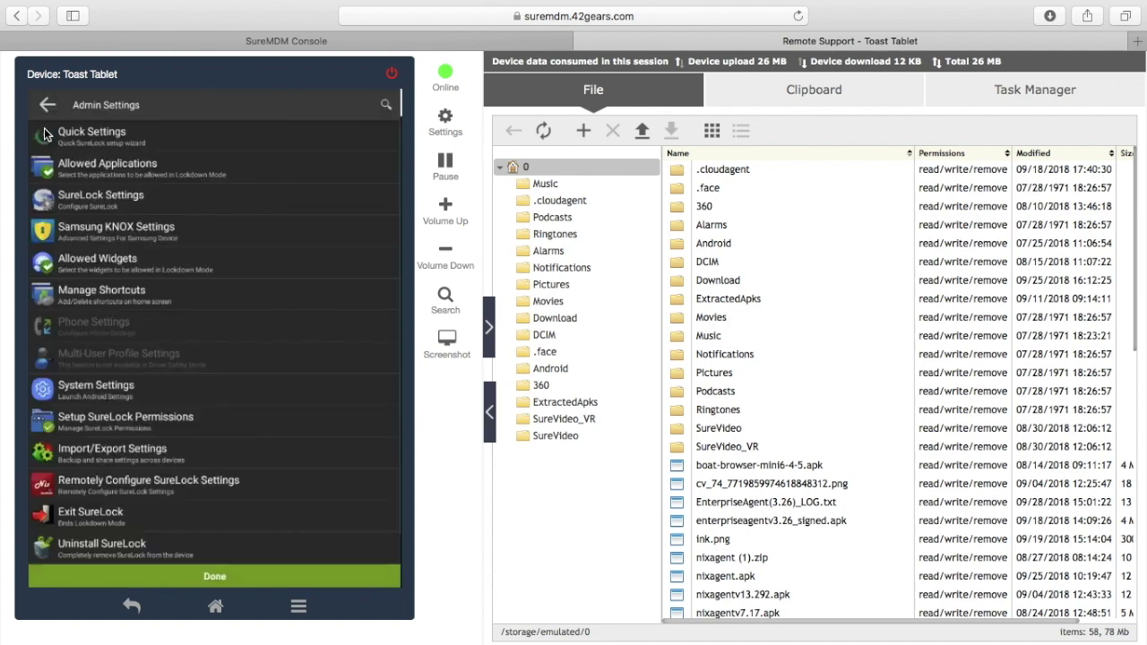
{"action": "left_click", "coordinate": [139, 190]}
{"action": "scroll", "coordinate": [388, 182], "scroll_direction": "down", "scroll_amount": 1}
{"action": "scroll", "coordinate": [389, 182], "scroll_direction": "down", "scroll_amount": 5}
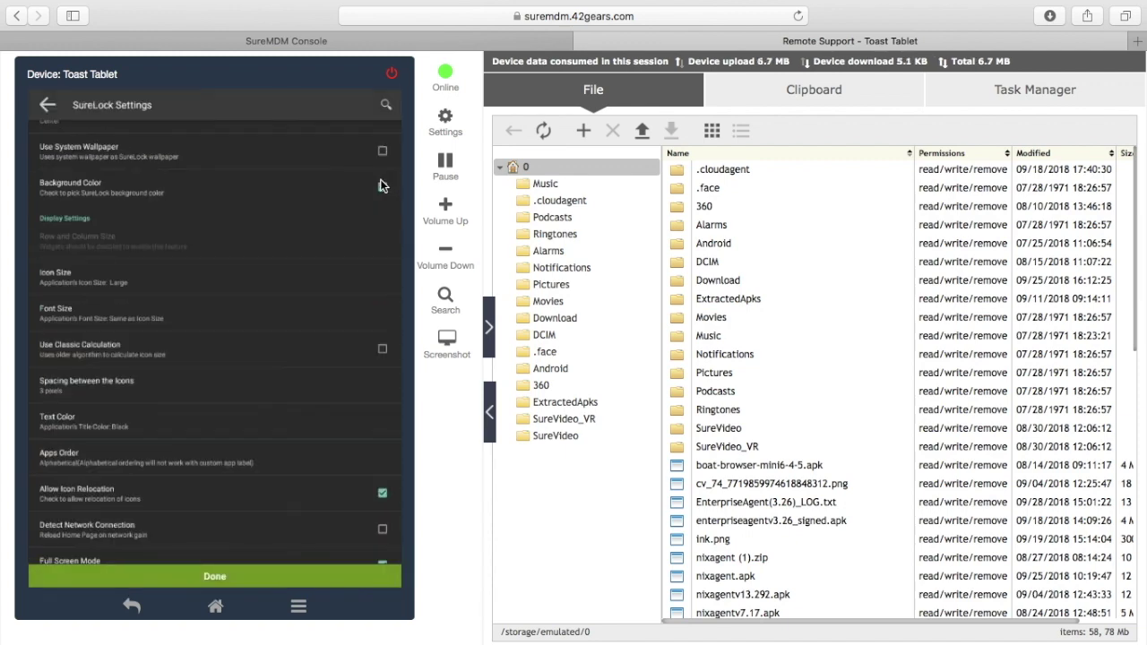
{"action": "scroll", "coordinate": [374, 192], "scroll_direction": "up", "scroll_amount": 5}
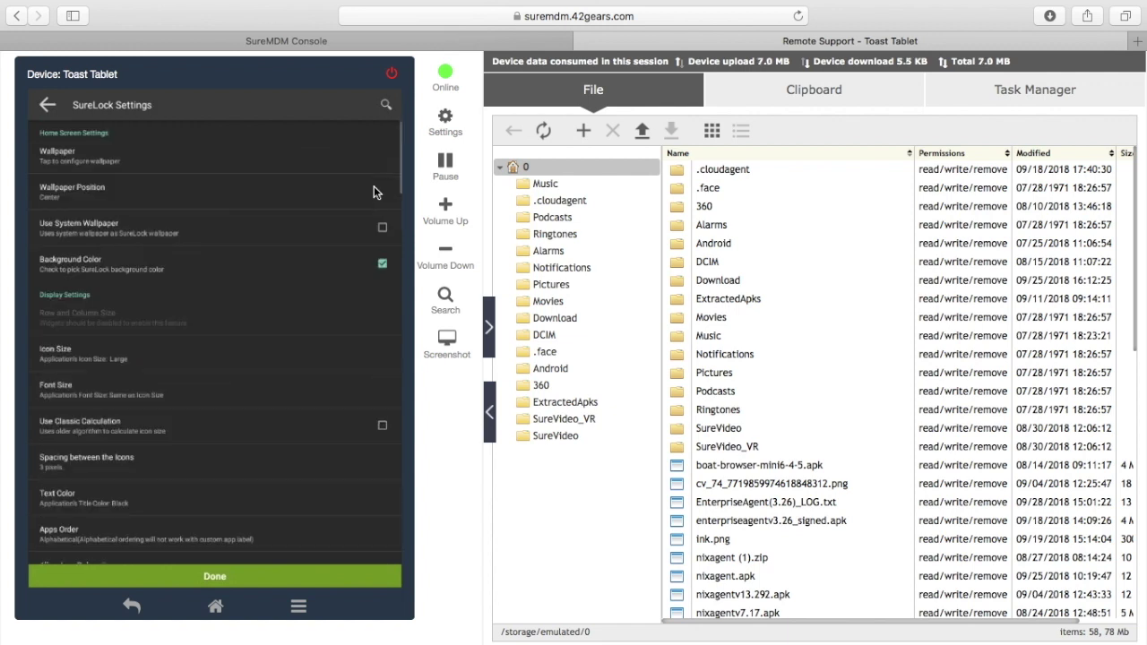
{"action": "left_click", "coordinate": [213, 576]}
{"action": "left_click", "coordinate": [216, 607]}
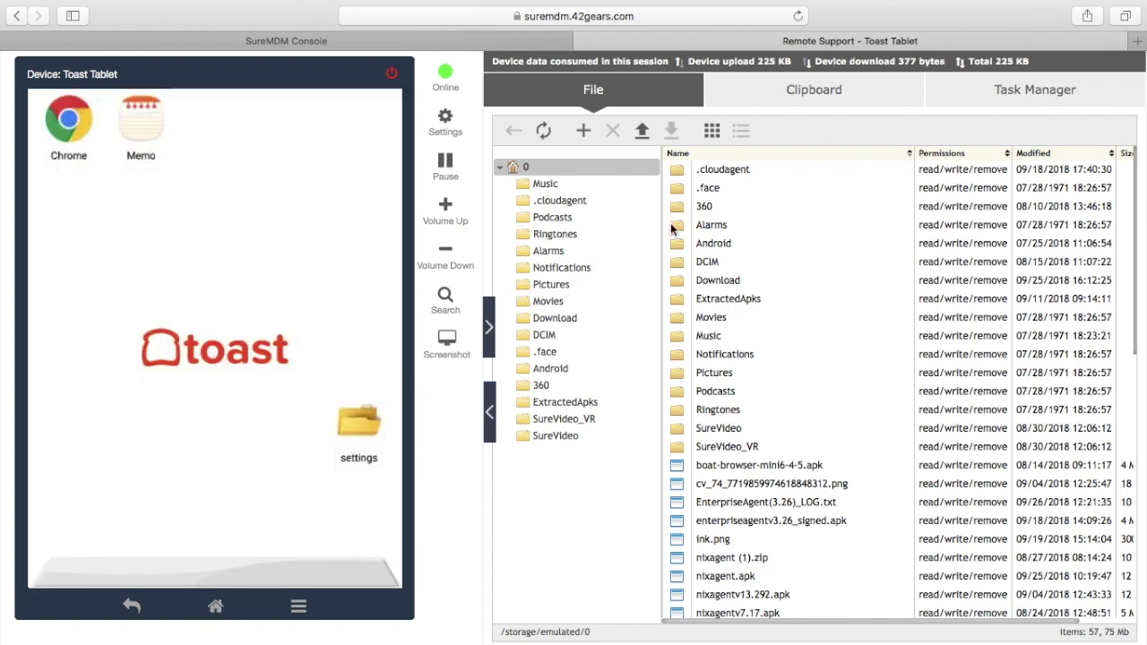
Select the 360 folder in the tablet's remote file list.
{"action": "left_click", "coordinate": [707, 207]}
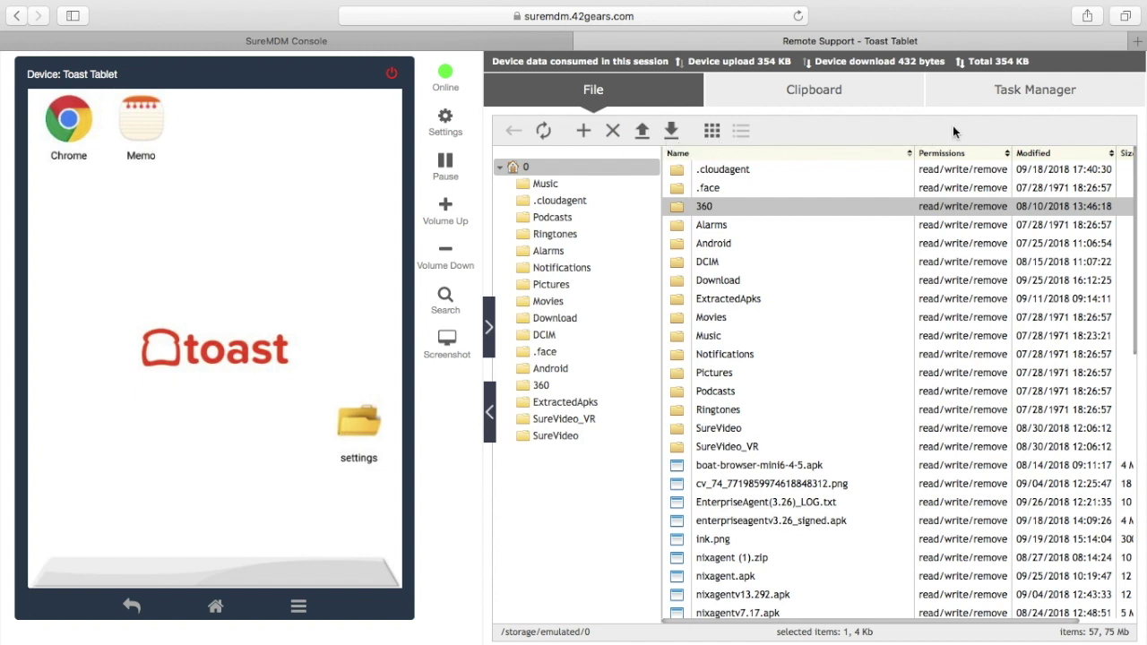
Kill the Bluetooth process in the tablet's Task Manager.
{"action": "left_click", "coordinate": [995, 101]}
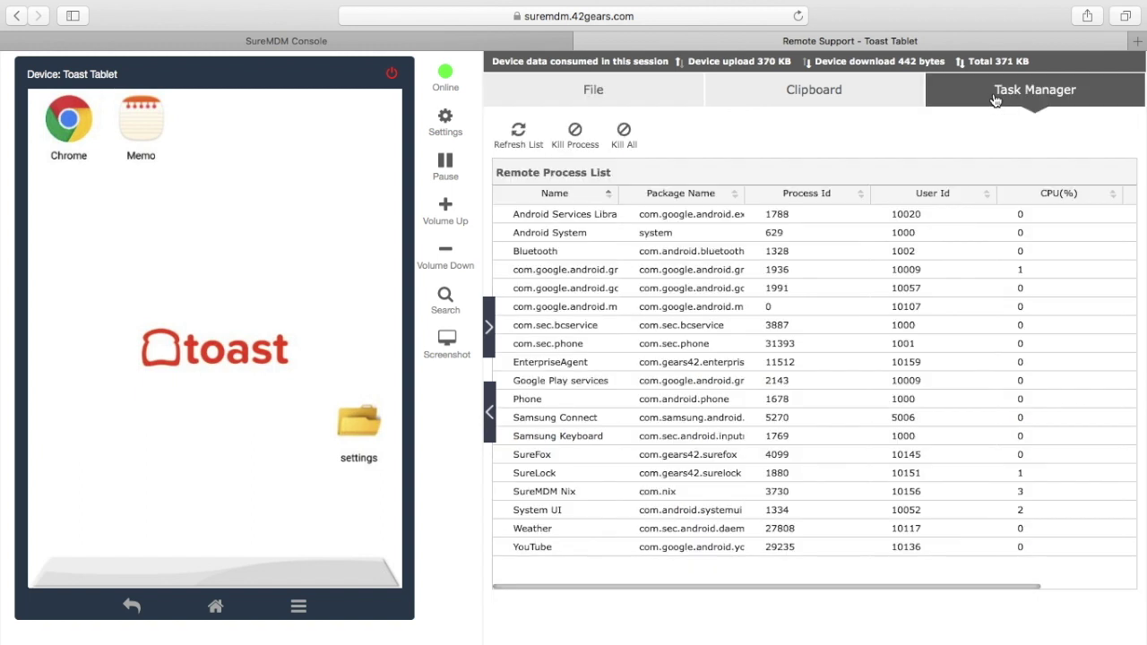
{"action": "left_click", "coordinate": [696, 250]}
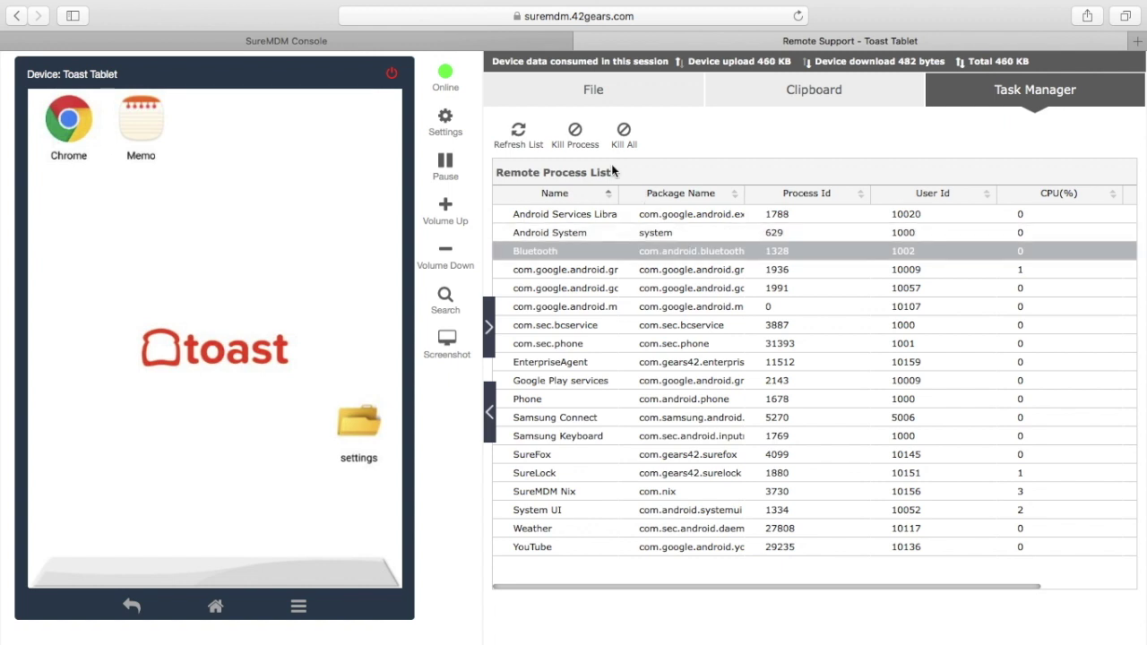
{"action": "left_click", "coordinate": [578, 144]}
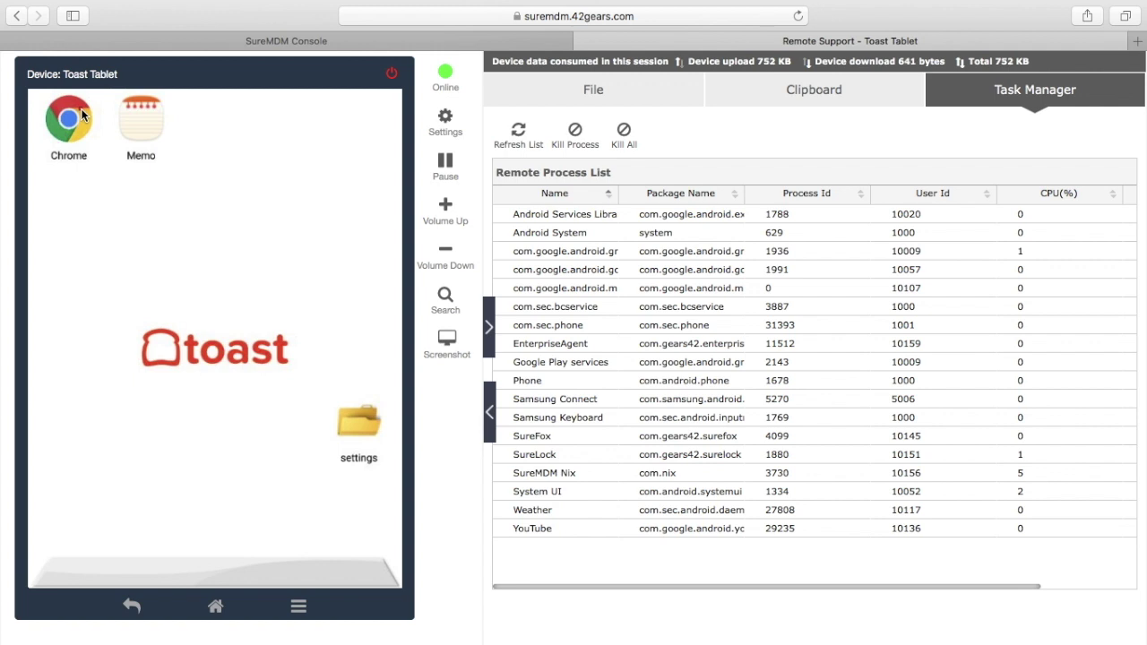
Open the Toast website in Chrome on the tablet, then switch to Jobs.
{"action": "left_click", "coordinate": [83, 115]}
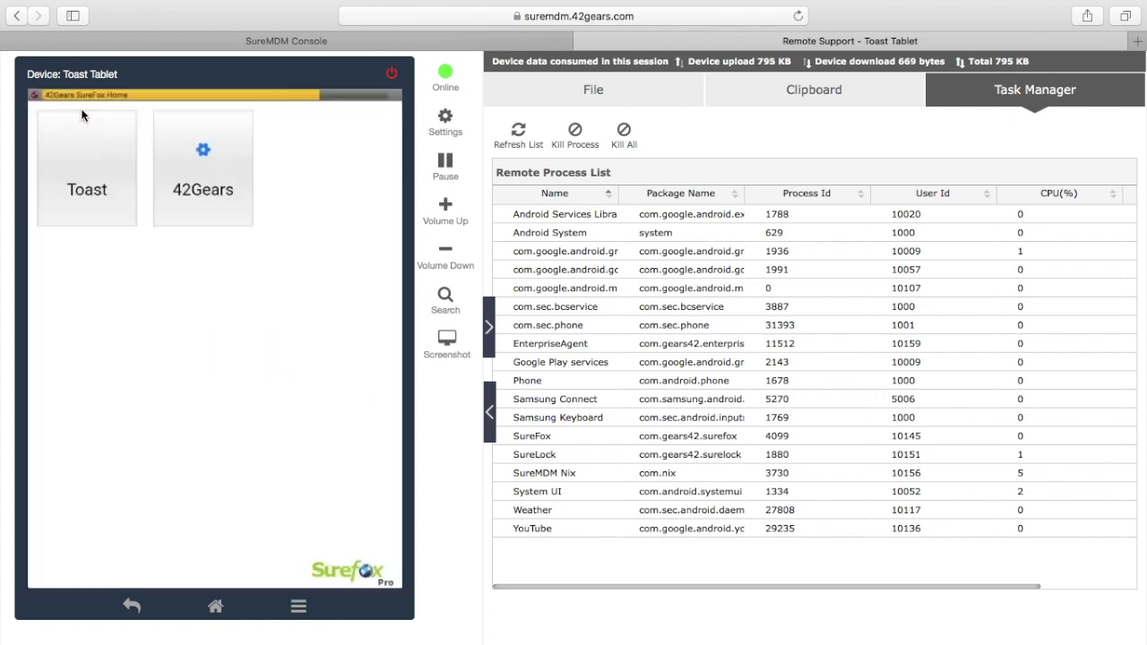
{"action": "left_click", "coordinate": [87, 157]}
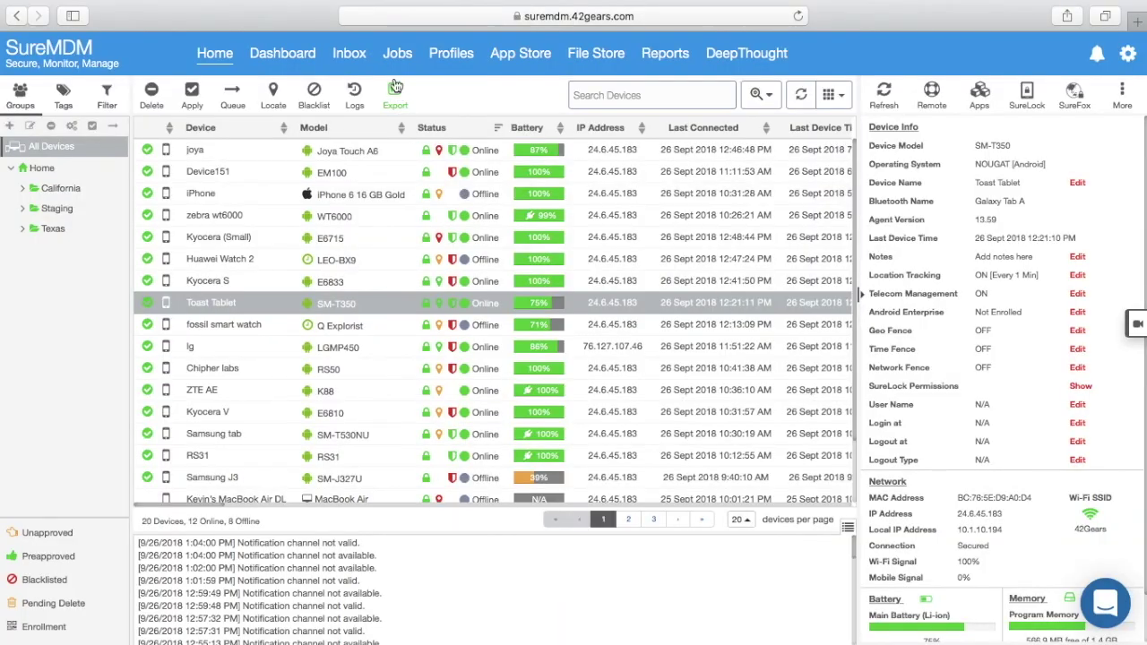
{"action": "left_click", "coordinate": [401, 61]}
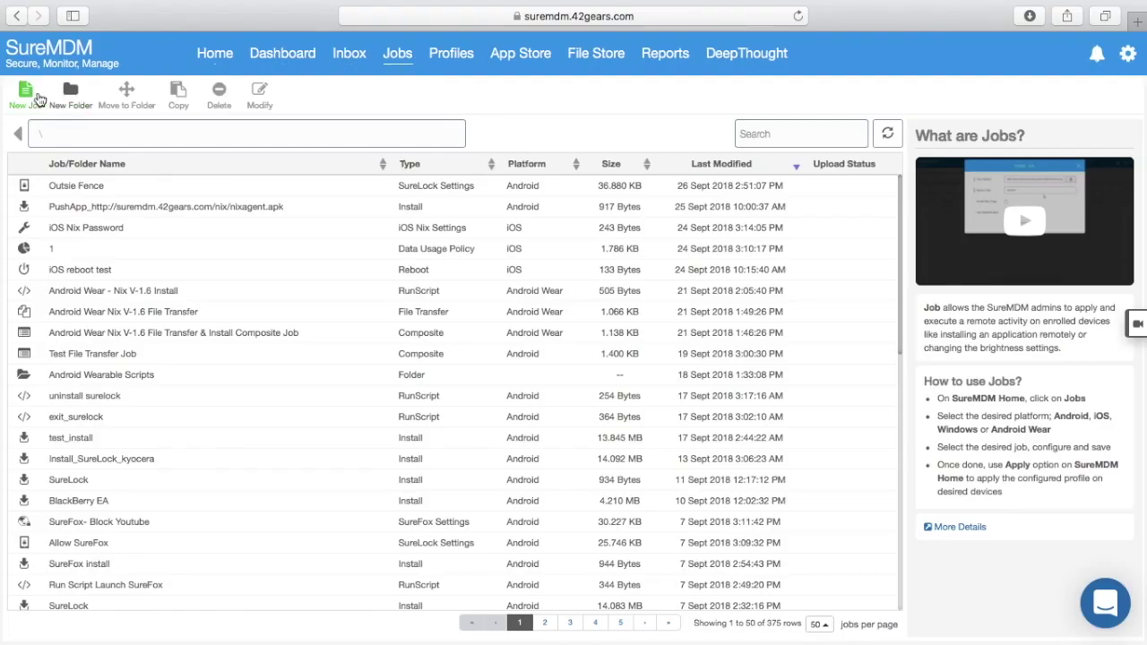
Begin an Android Install Application job with Install After Copy ticked, then close it.
{"action": "left_click", "coordinate": [25, 94]}
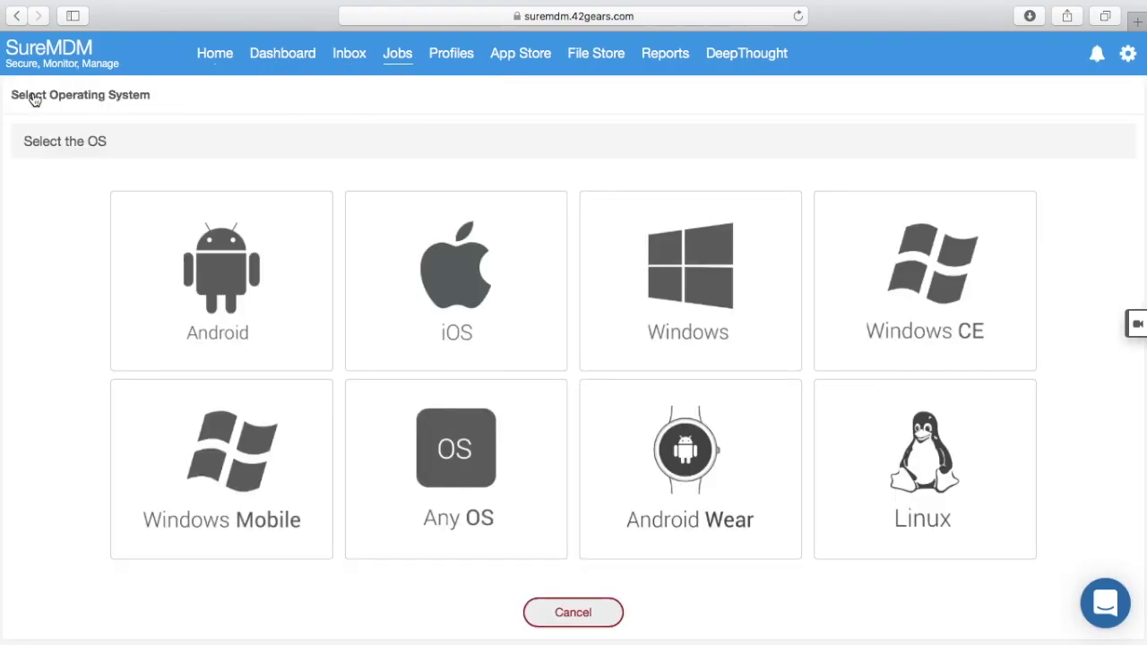
{"action": "left_click", "coordinate": [161, 223]}
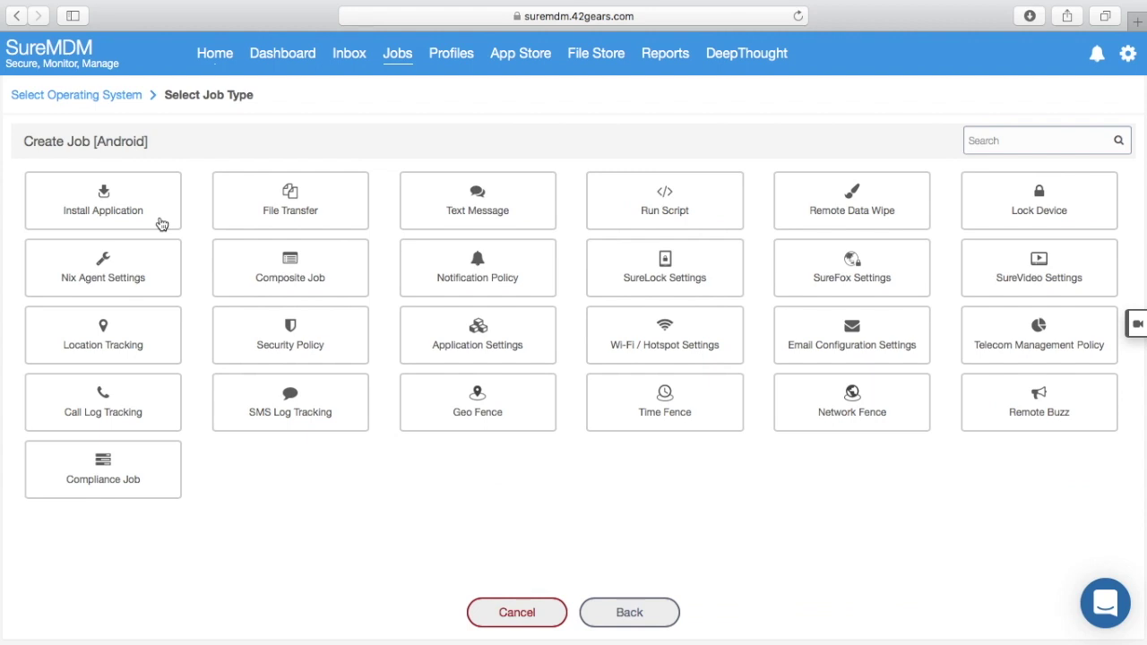
{"action": "left_click", "coordinate": [162, 223]}
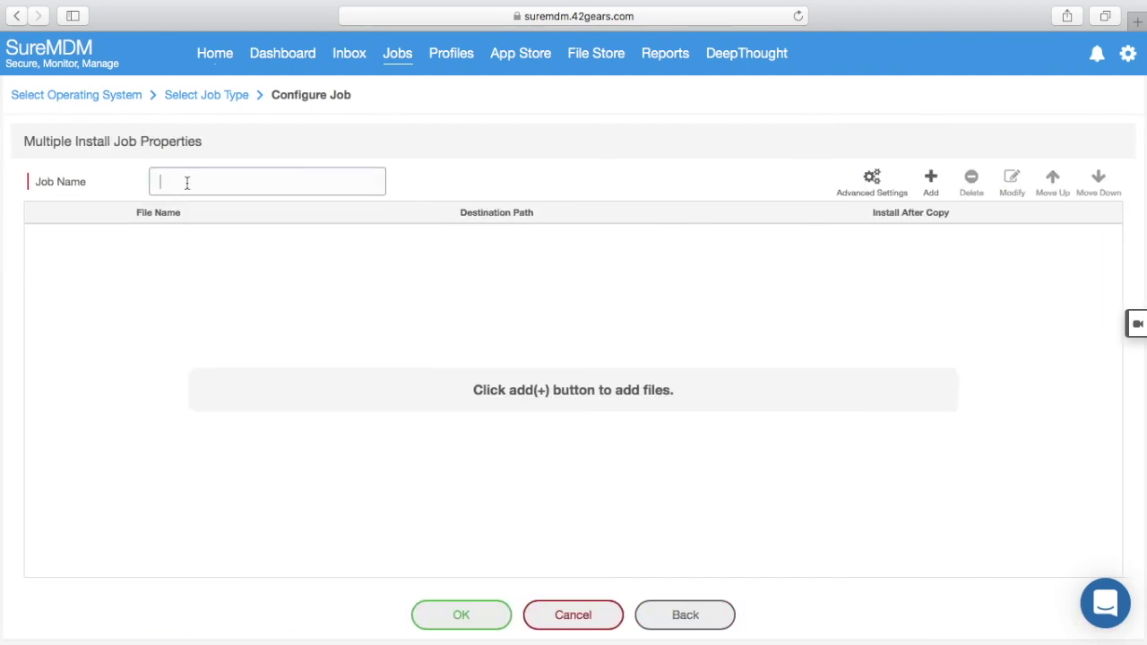
{"action": "left_click", "coordinate": [929, 188]}
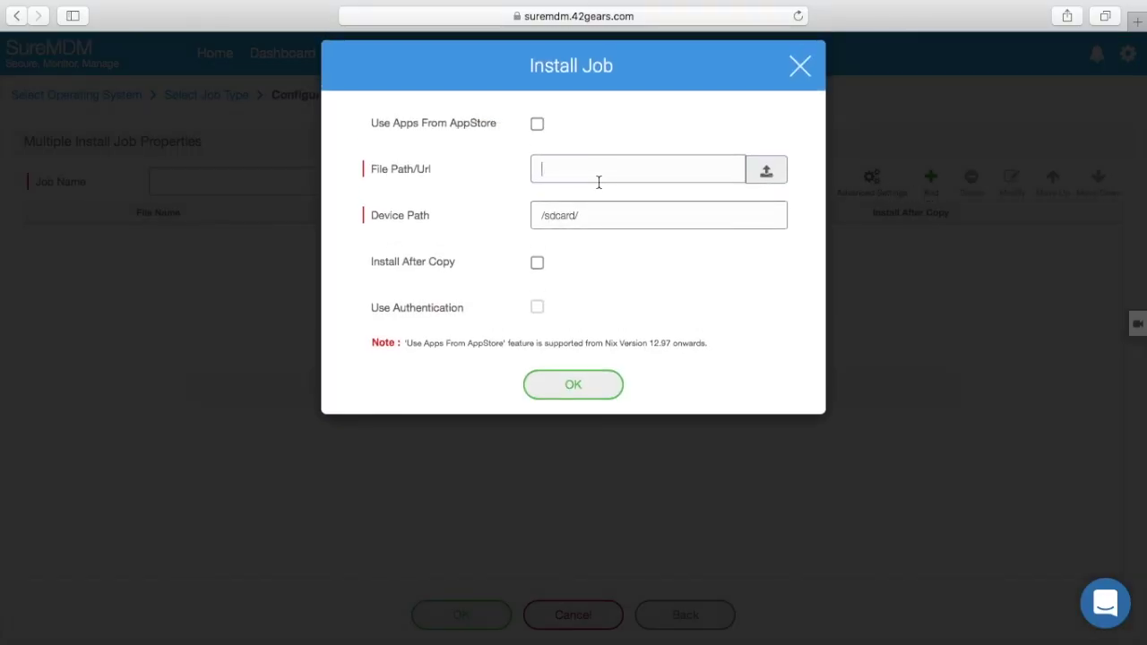
{"action": "left_click", "coordinate": [538, 264]}
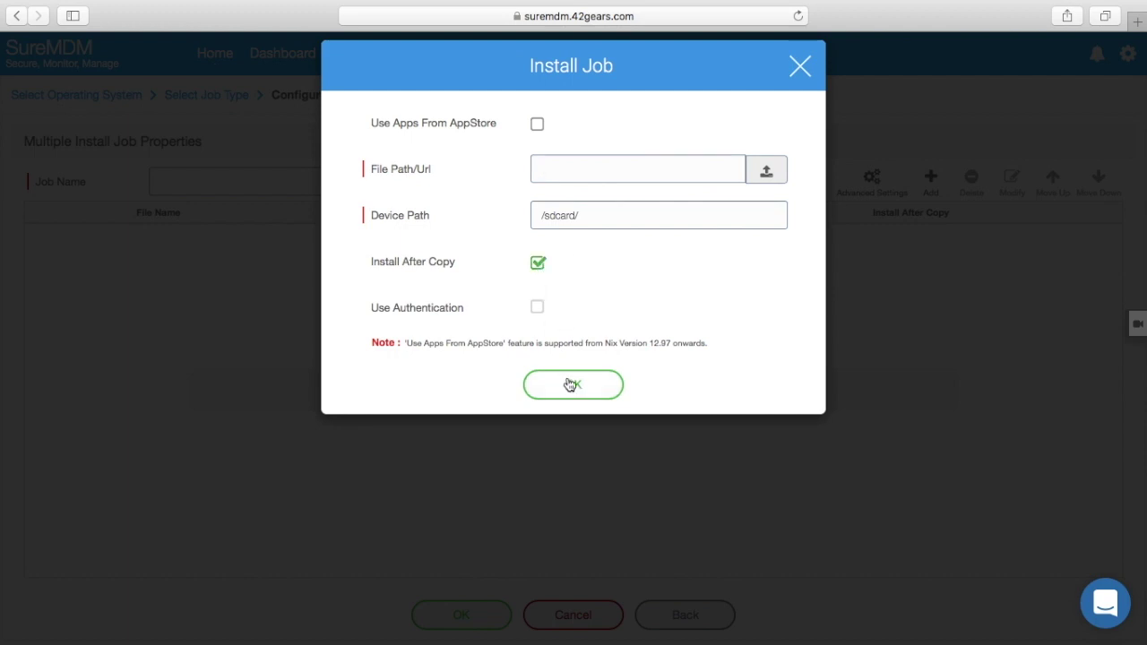
{"action": "left_click", "coordinate": [799, 67]}
{"action": "left_click", "coordinate": [691, 615]}
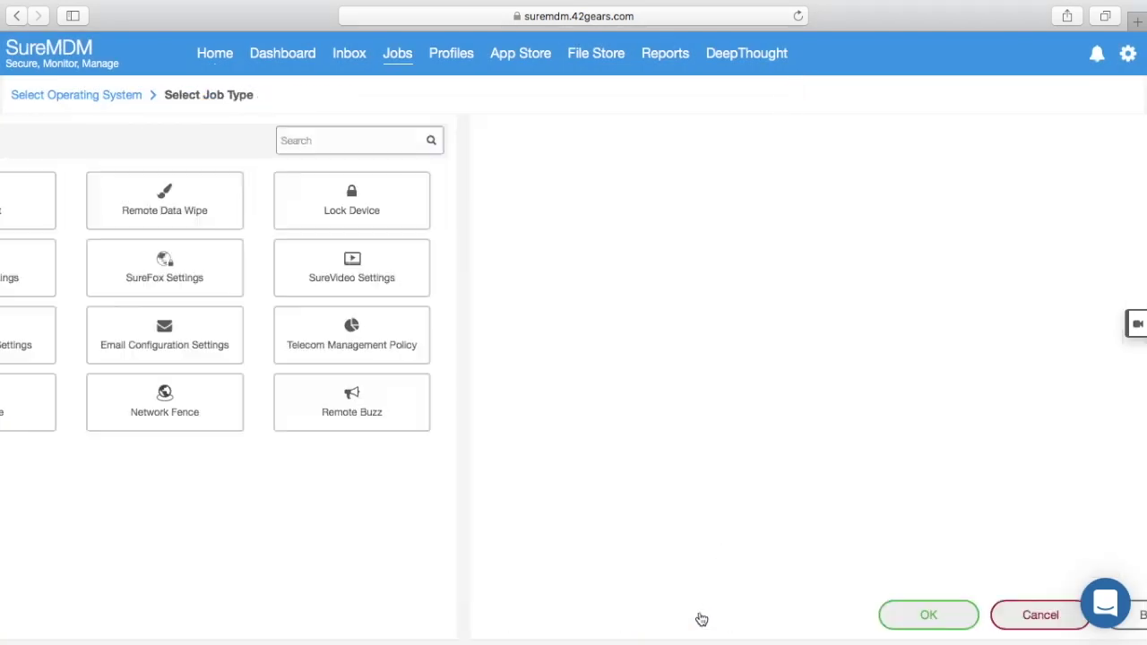
{"action": "left_click", "coordinate": [478, 271]}
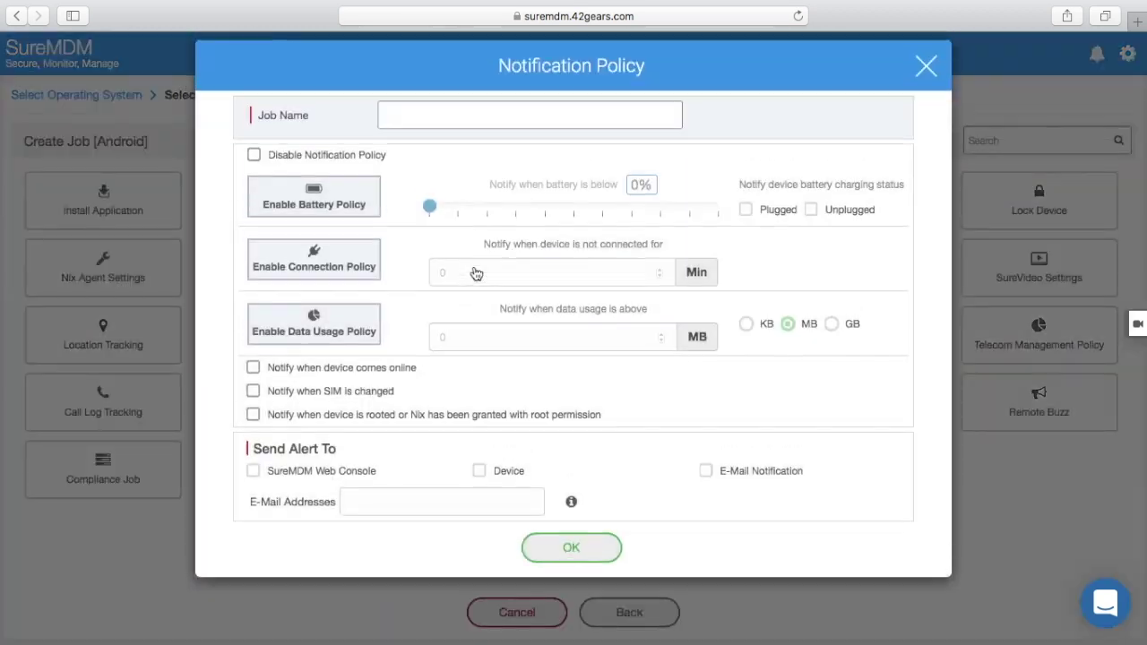
{"action": "left_click", "coordinate": [314, 197]}
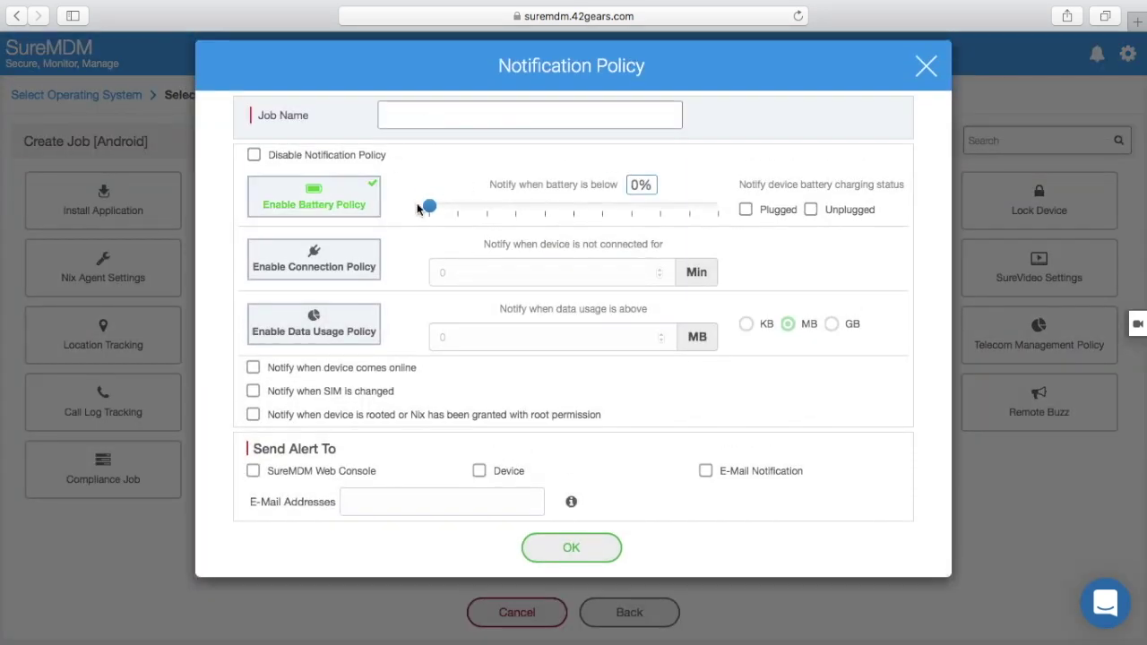
{"action": "left_click_drag", "start_coordinate": [429, 206], "coordinate": [458, 208]}
{"action": "left_click", "coordinate": [340, 262]}
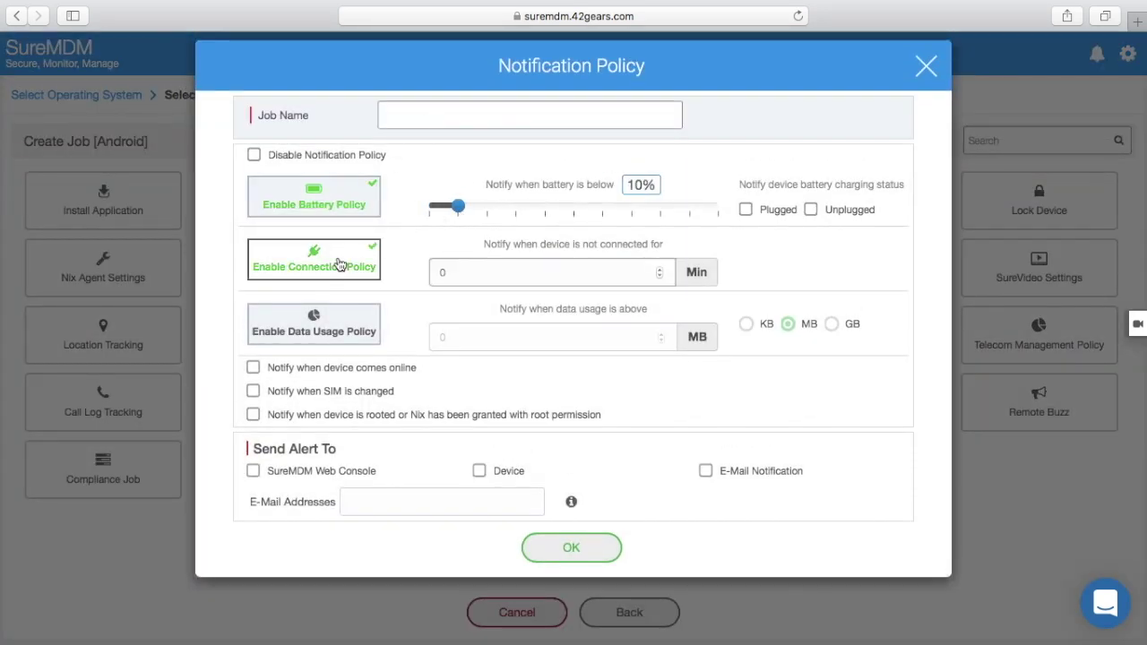
{"action": "left_click", "coordinate": [659, 271]}
{"action": "left_click", "coordinate": [659, 271]}
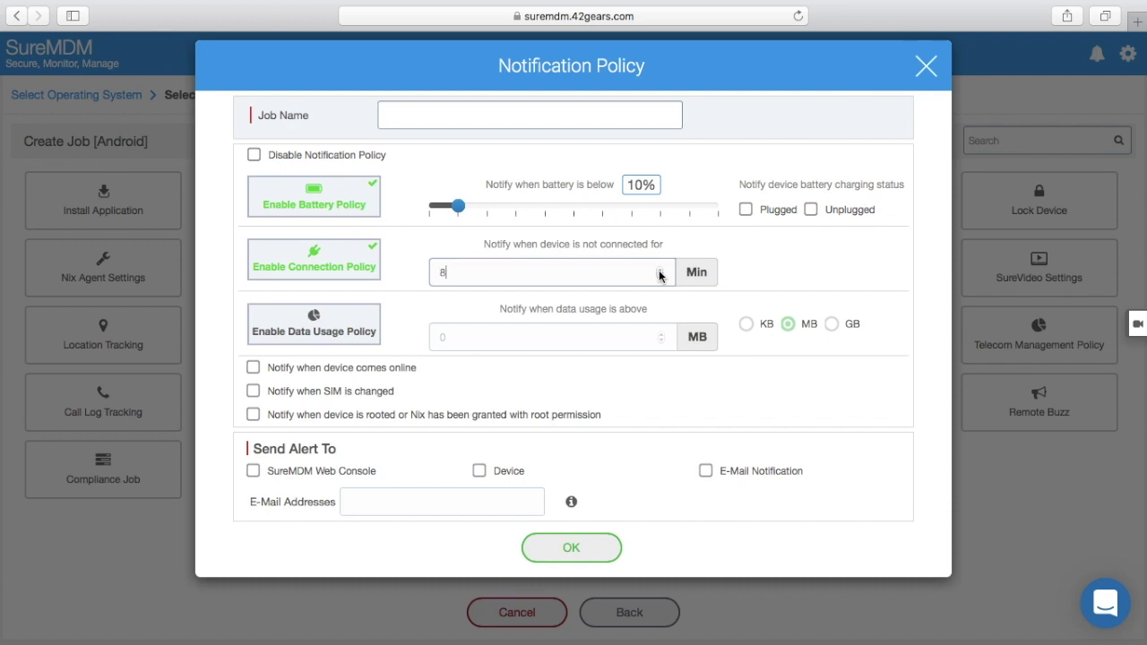
{"action": "left_click", "coordinate": [659, 271]}
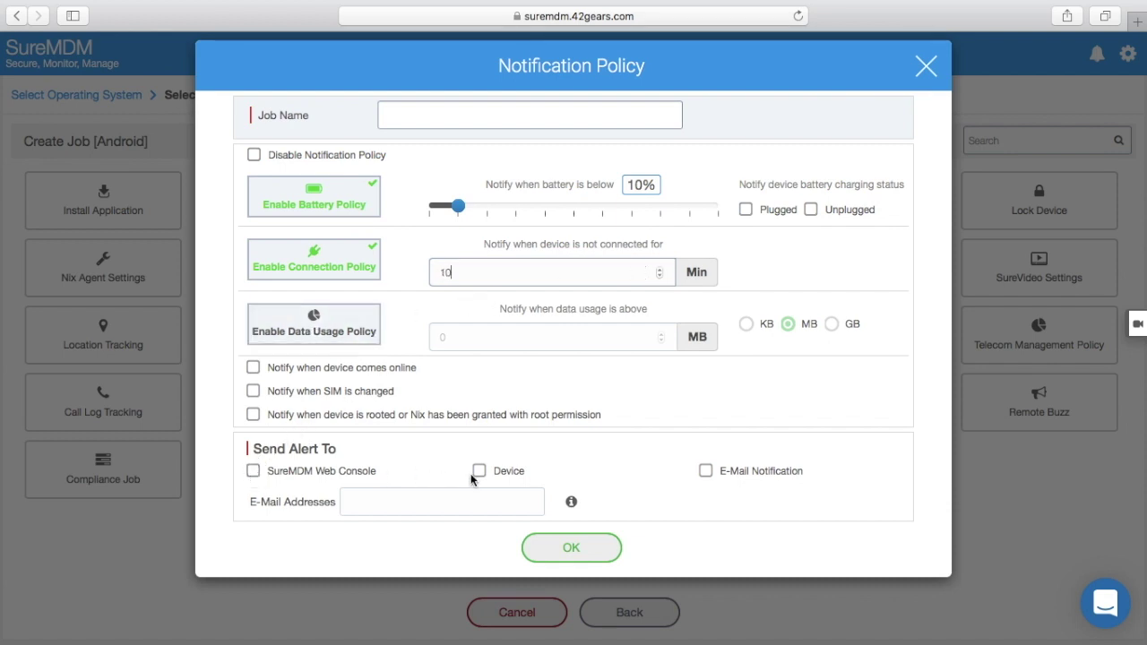
{"action": "left_click", "coordinate": [707, 471]}
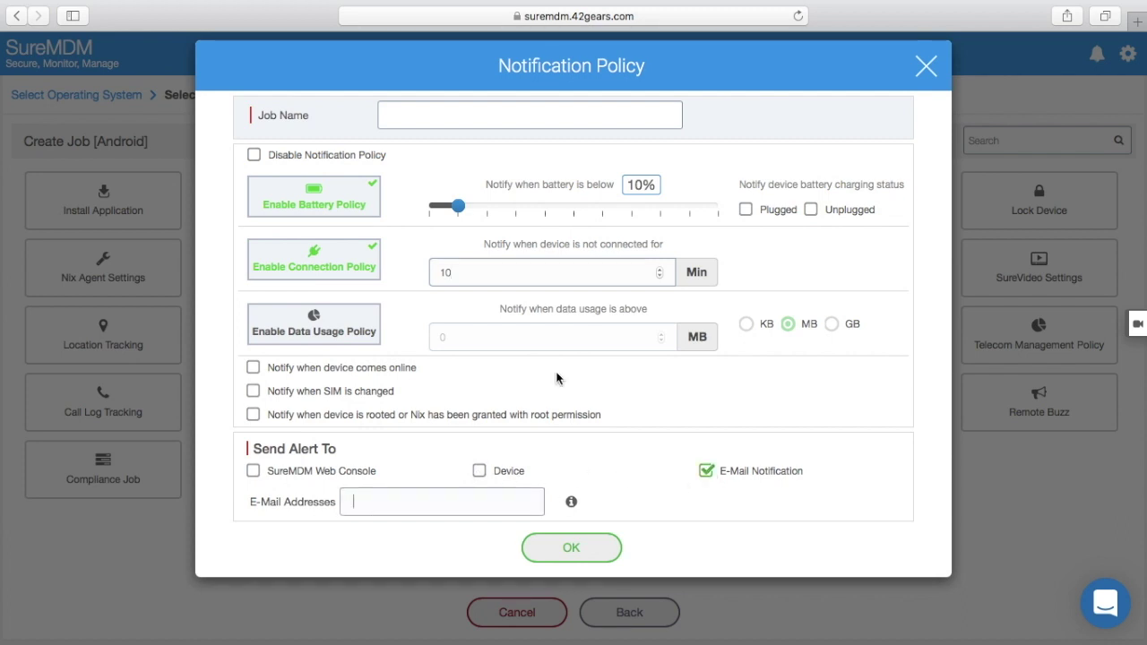
{"action": "left_click", "coordinate": [924, 72]}
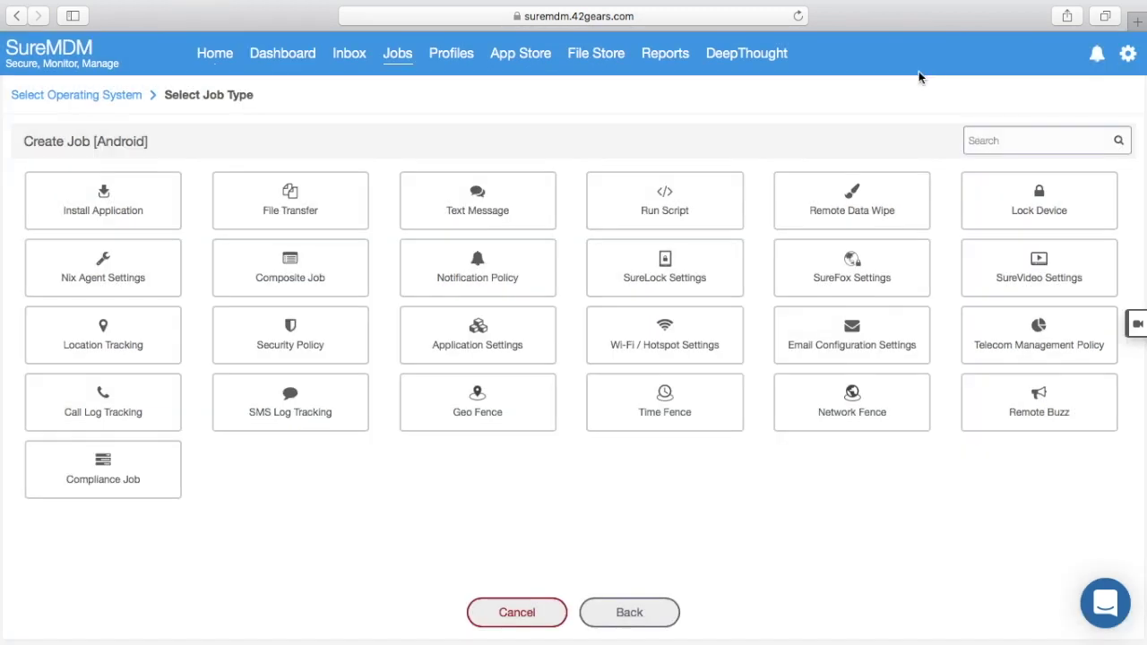
{"action": "left_click", "coordinate": [668, 55]}
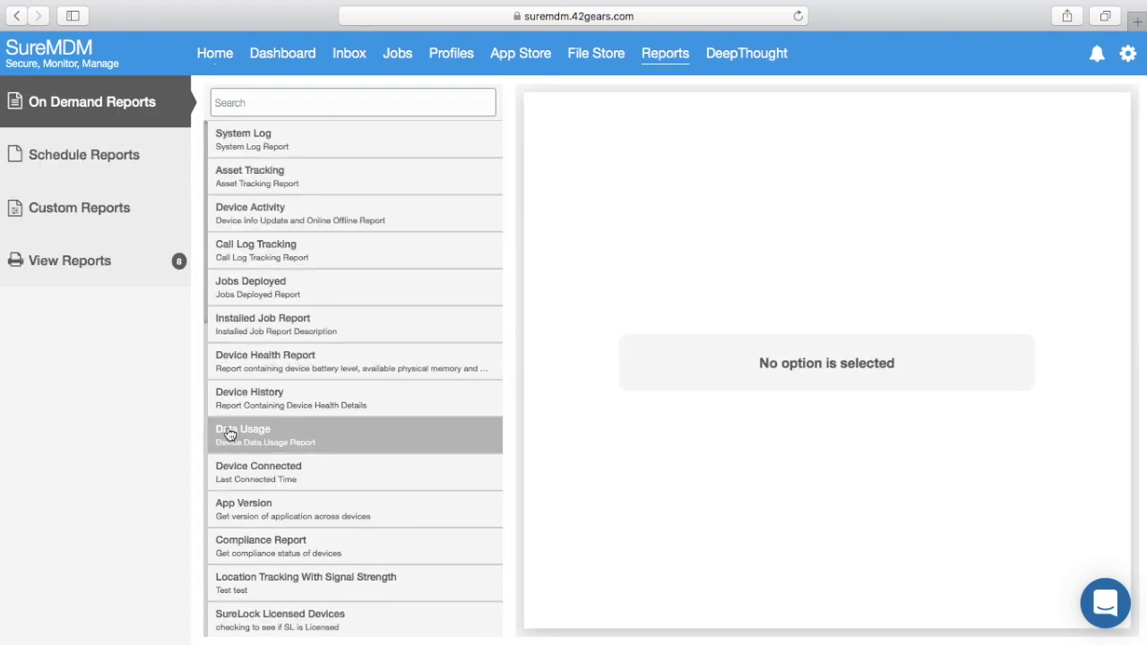
Open the Custom Reports form in the Reports section.
{"action": "left_click", "coordinate": [149, 210]}
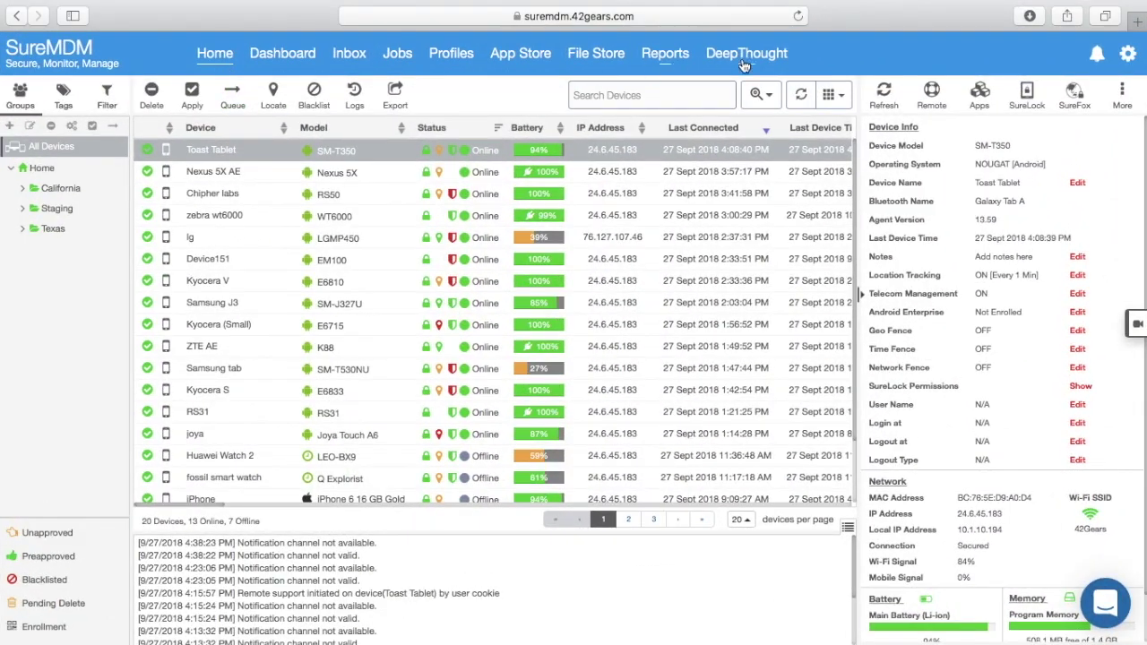
Log out of SureMDM from the settings gear's account menu.
{"action": "left_click", "coordinate": [1117, 55]}
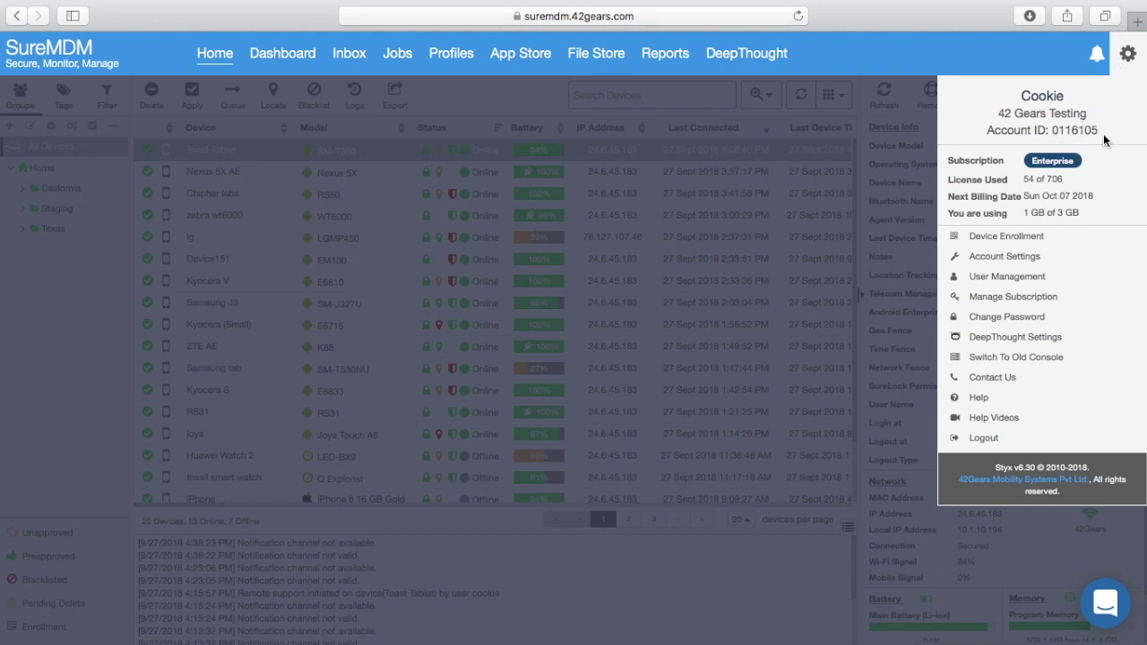
{"action": "left_click", "coordinate": [993, 439]}
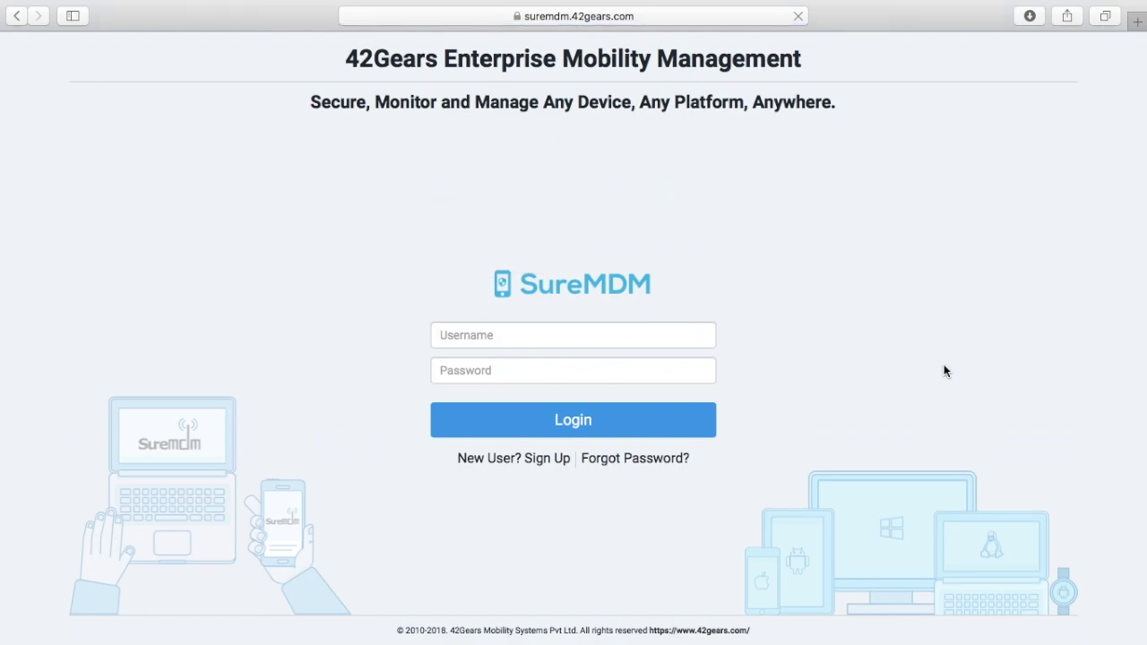